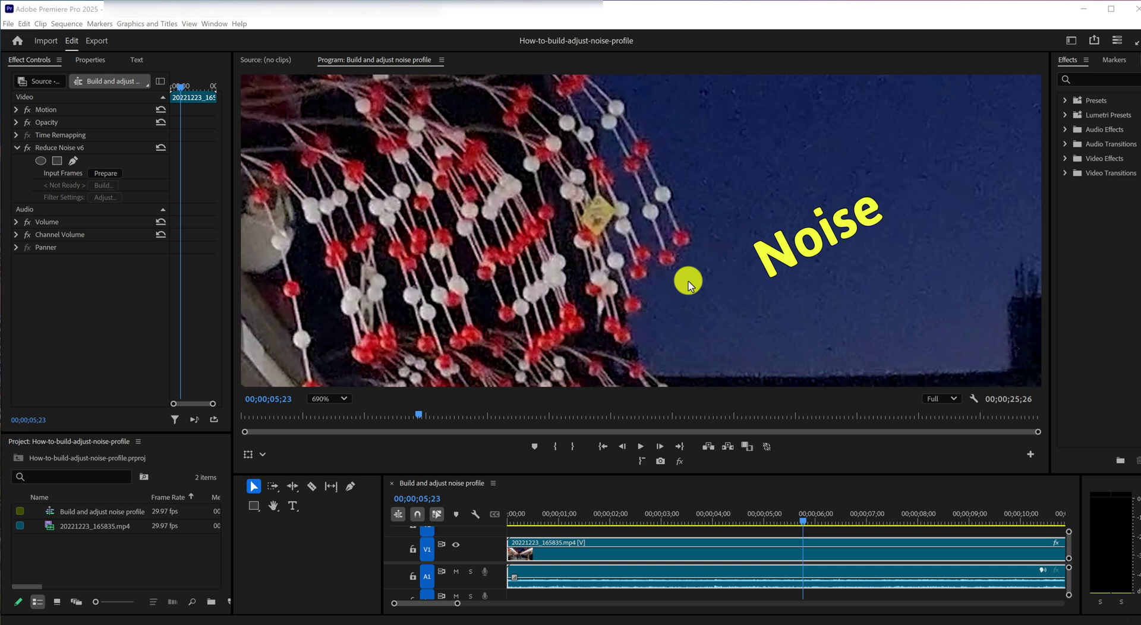
Return the Program Monitor to Fit and move the playhead to 00;00;03;02.
{"action": "scroll", "coordinate": [688, 285], "scroll_direction": "down", "scroll_amount": 6}
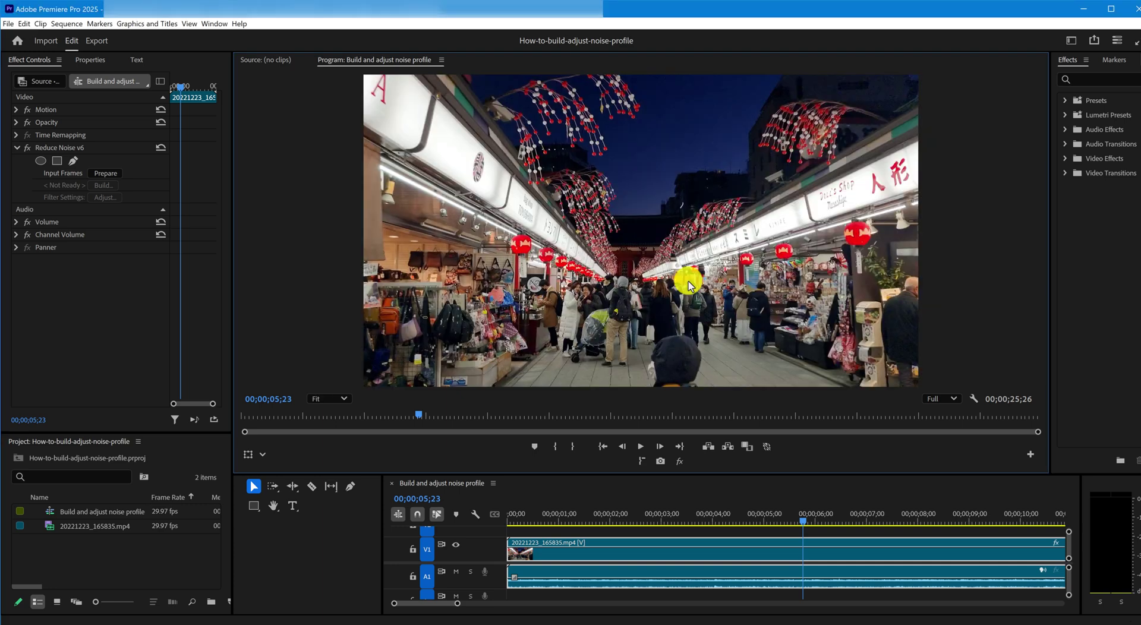
{"action": "left_click", "coordinate": [802, 523]}
{"action": "left_click_drag", "start_coordinate": [802, 523], "coordinate": [664, 551]}
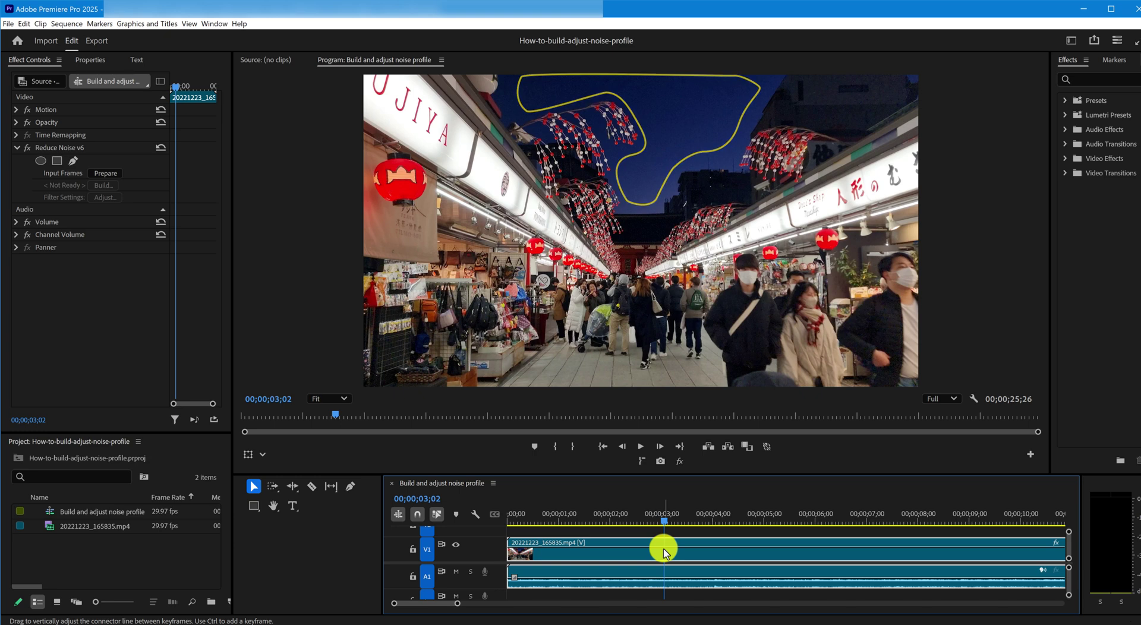
Prepare and Build in Reduce Noise v6, then auto-profile the clip from a sky sample at noise level 2.6.
{"action": "left_click", "coordinate": [105, 173]}
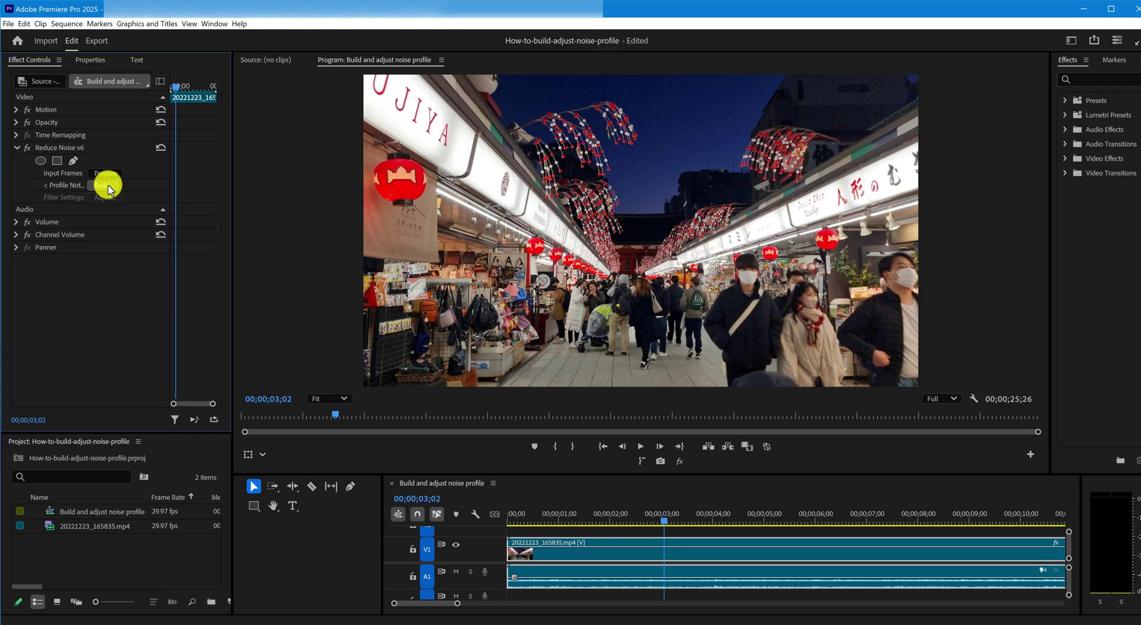
{"action": "left_click", "coordinate": [105, 185]}
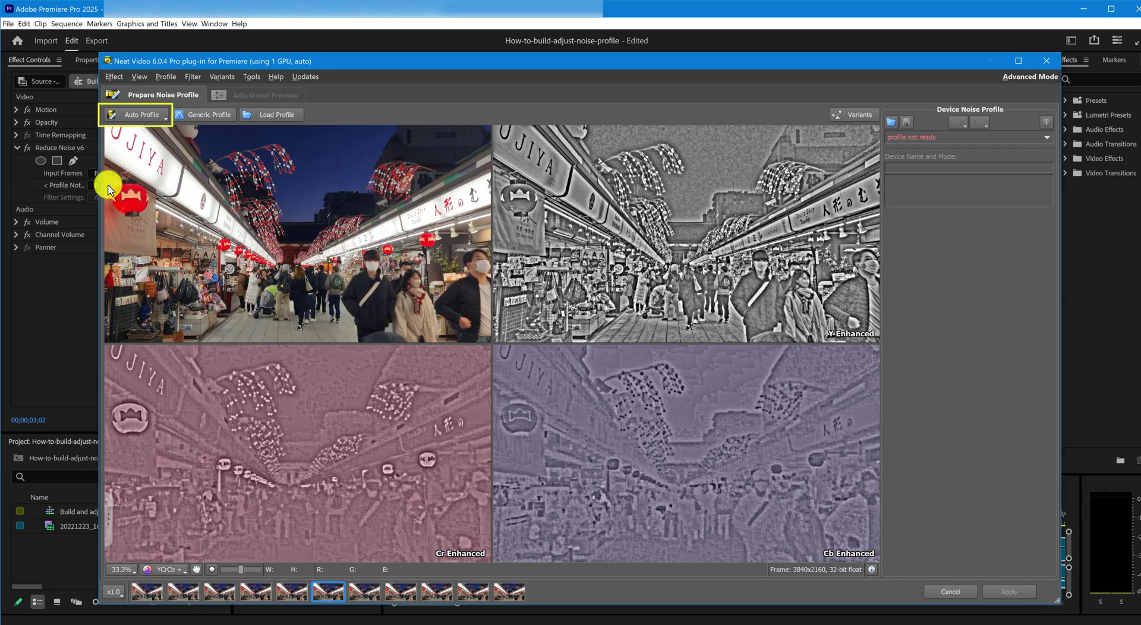
{"action": "left_click", "coordinate": [135, 116]}
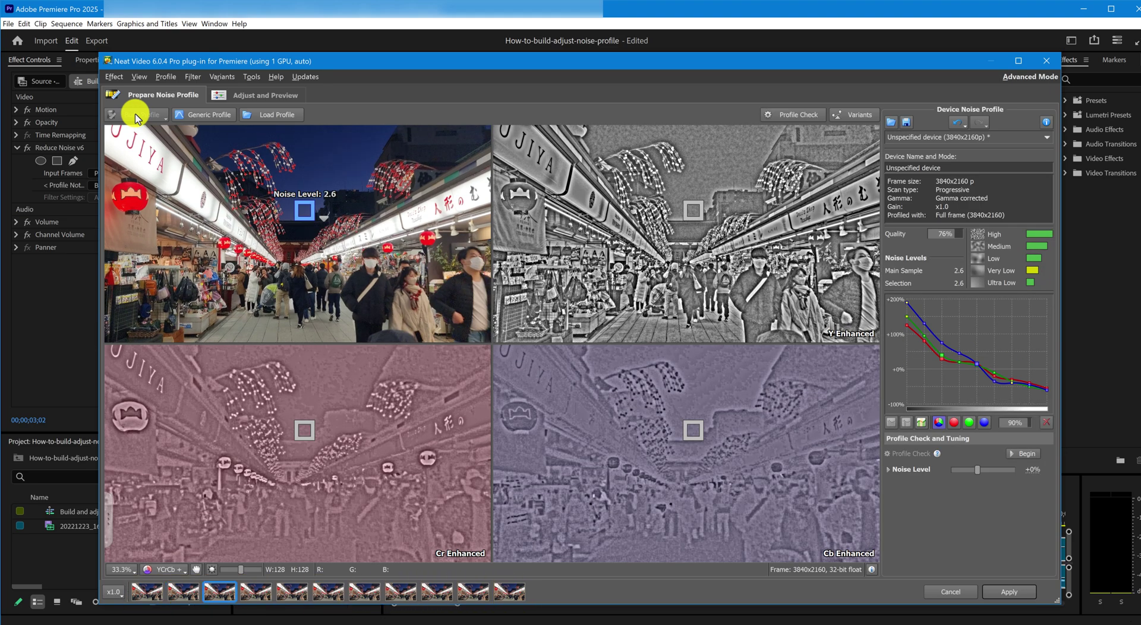
{"action": "scroll", "coordinate": [303, 212], "scroll_direction": "up", "scroll_amount": 4}
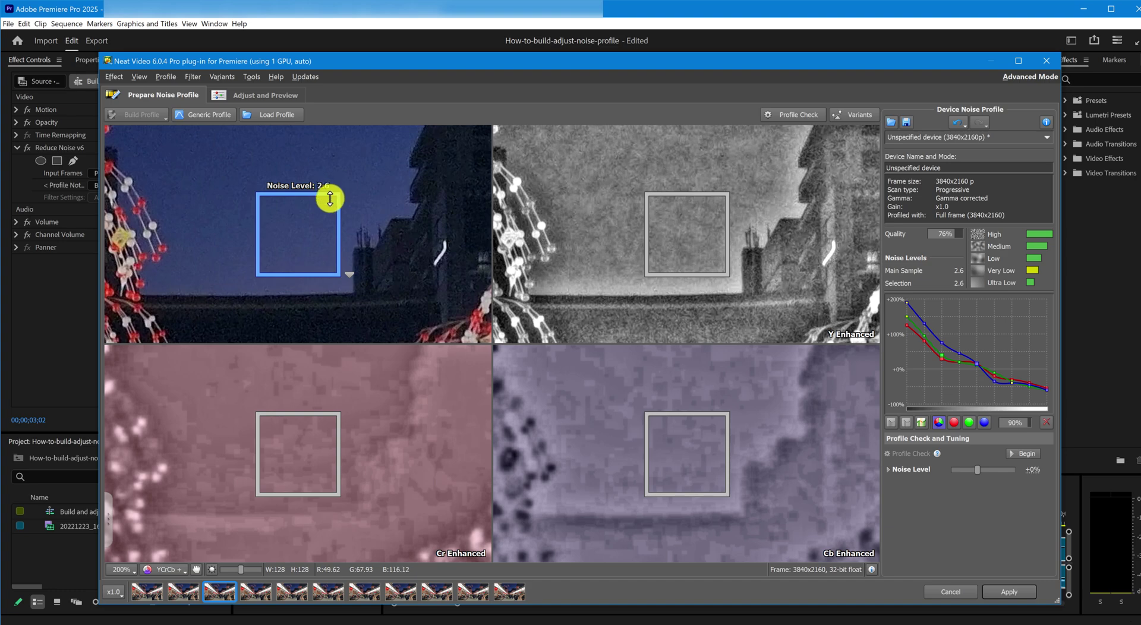
{"action": "scroll", "coordinate": [328, 195], "scroll_direction": "down", "scroll_amount": 3}
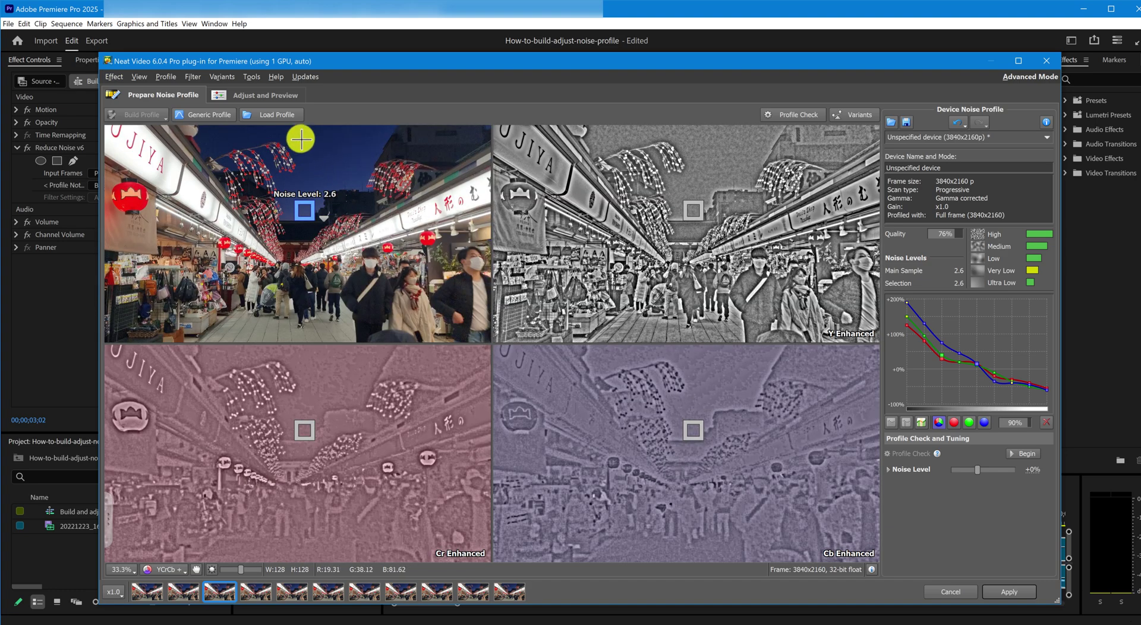
Replace the sample with a taller sky rectangle and rebuild the profile: level 3.8, 60%, Not Uniform Cr.
{"action": "left_click", "coordinate": [299, 138]}
{"action": "left_click_drag", "start_coordinate": [295, 133], "coordinate": [320, 174]}
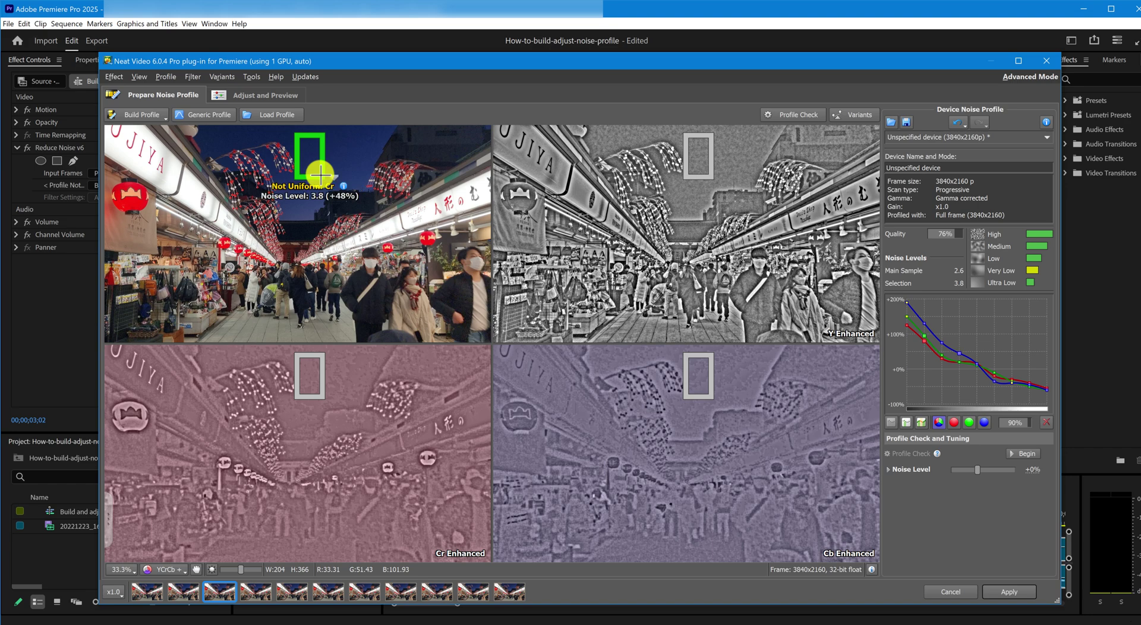
{"action": "left_click", "coordinate": [136, 112]}
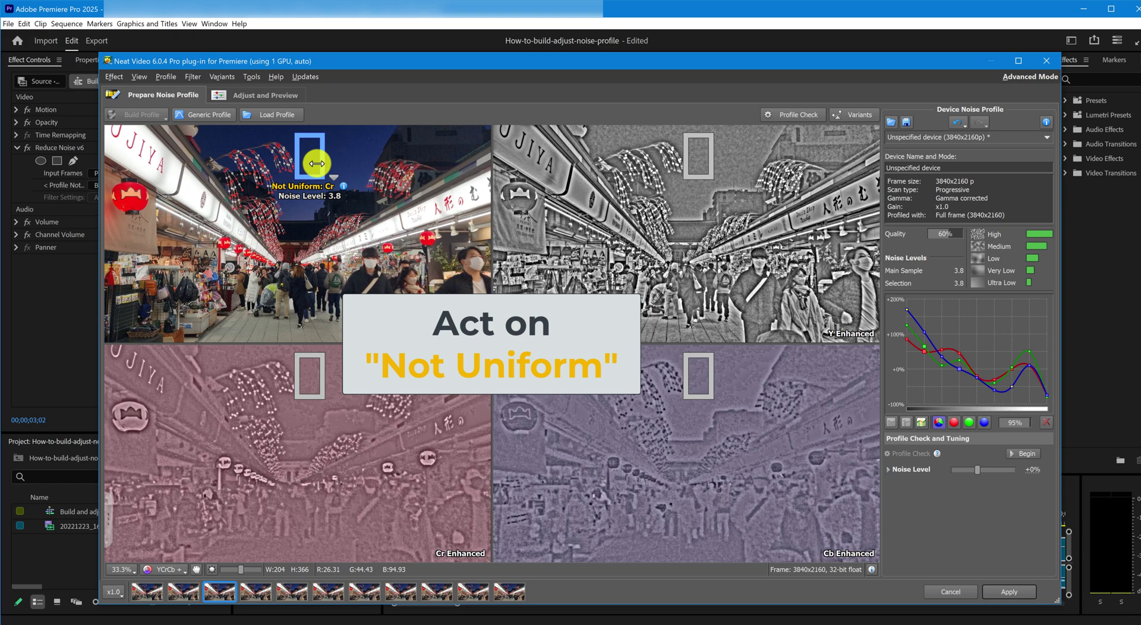
{"action": "scroll", "coordinate": [316, 163], "scroll_direction": "up", "scroll_amount": 3}
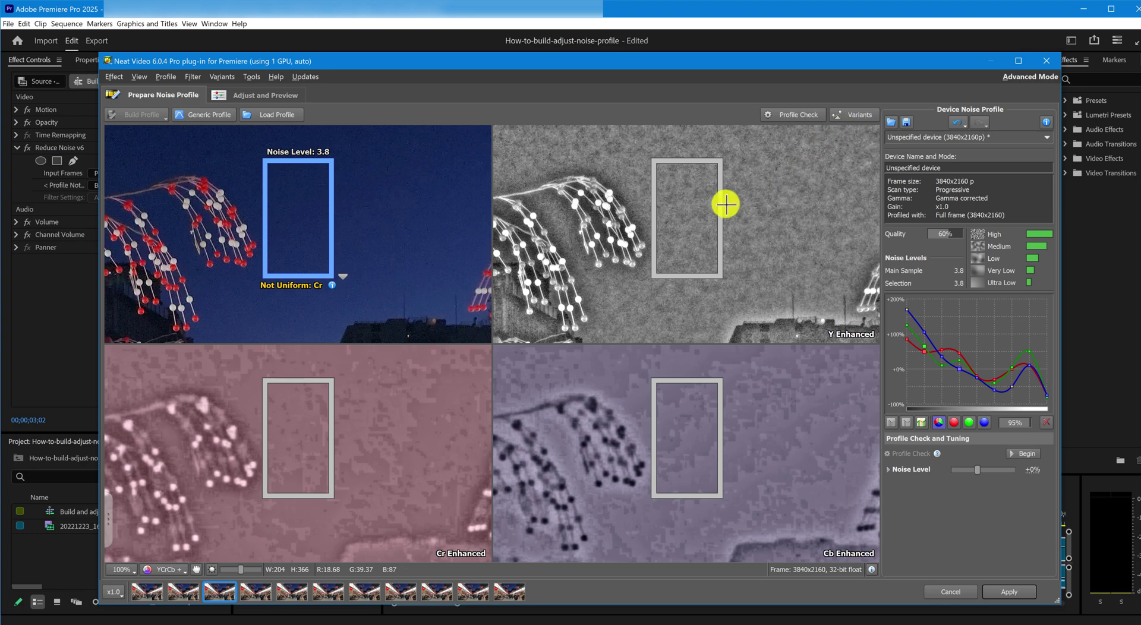
Zoom and pan the viewer, clearing the sample rectangle so Selection shows '-' with the 3.8 profile kept.
{"action": "scroll", "coordinate": [280, 488], "scroll_direction": "up", "scroll_amount": 2}
{"action": "scroll", "coordinate": [279, 488], "scroll_direction": "down", "scroll_amount": 1}
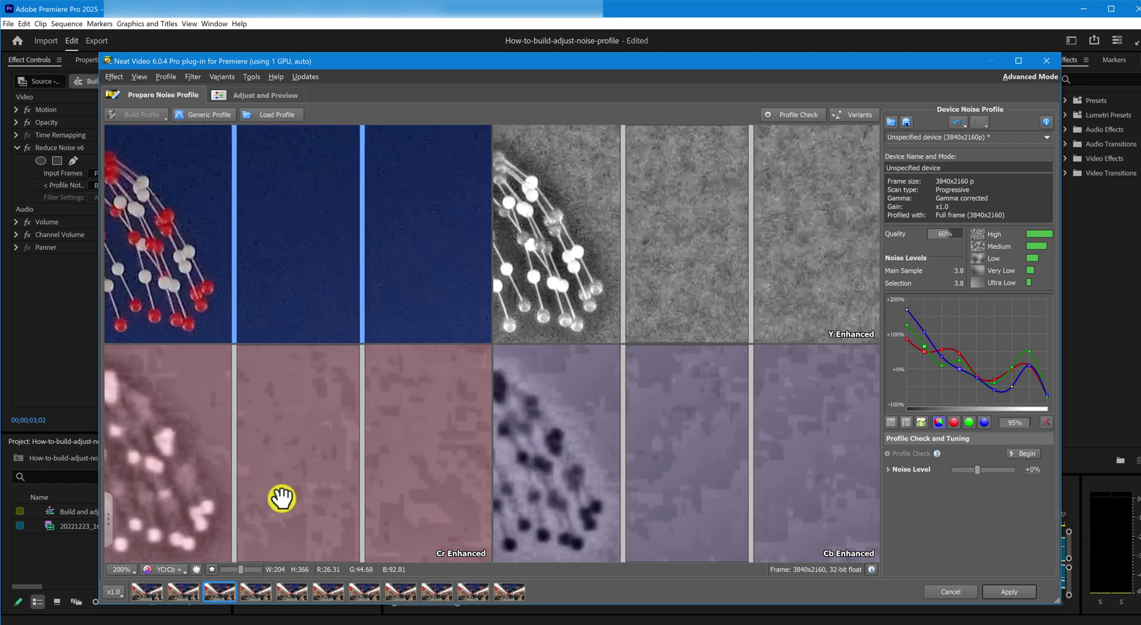
{"action": "left_click_drag", "start_coordinate": [280, 485], "coordinate": [255, 491]}
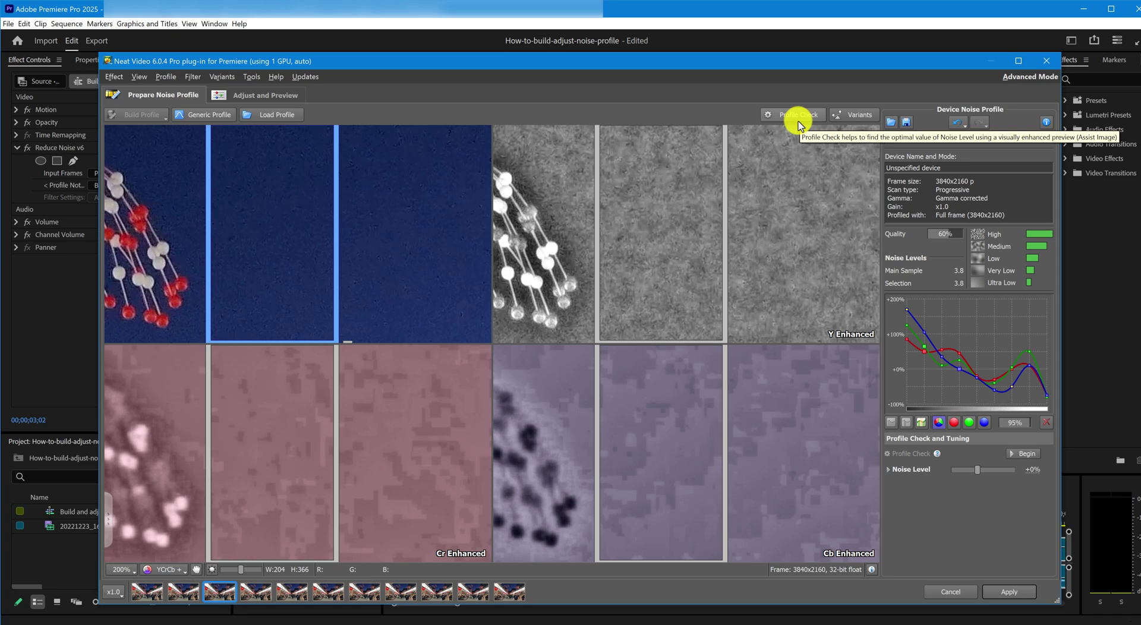
{"action": "scroll", "coordinate": [614, 227], "scroll_direction": "down", "scroll_amount": 1}
{"action": "left_click", "coordinate": [612, 227]}
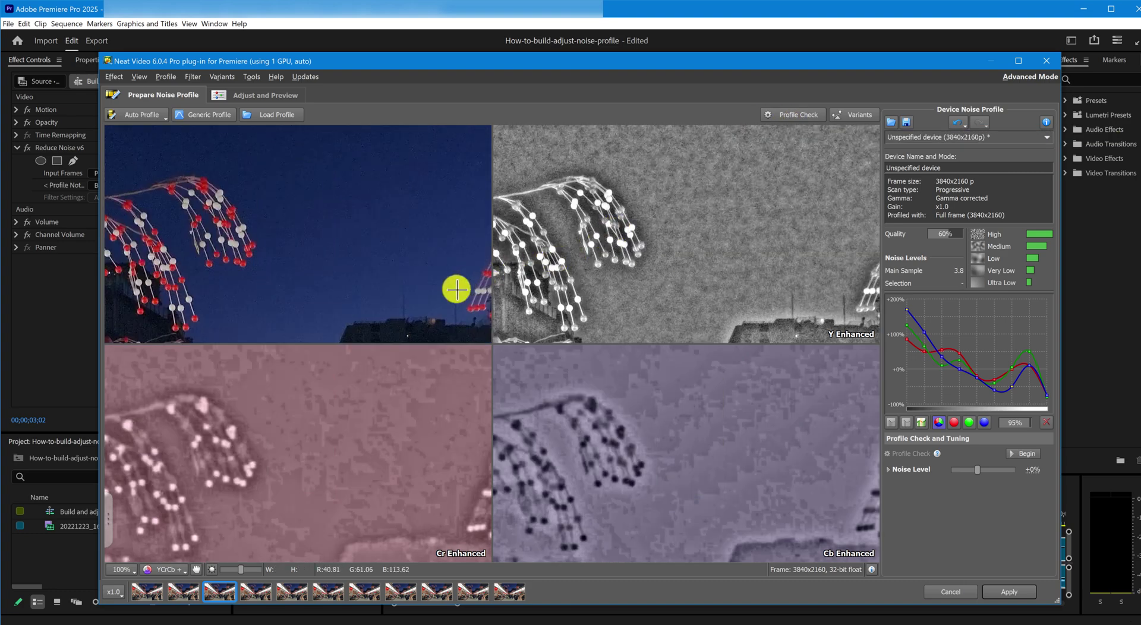
{"action": "left_click_drag", "start_coordinate": [455, 285], "coordinate": [327, 237]}
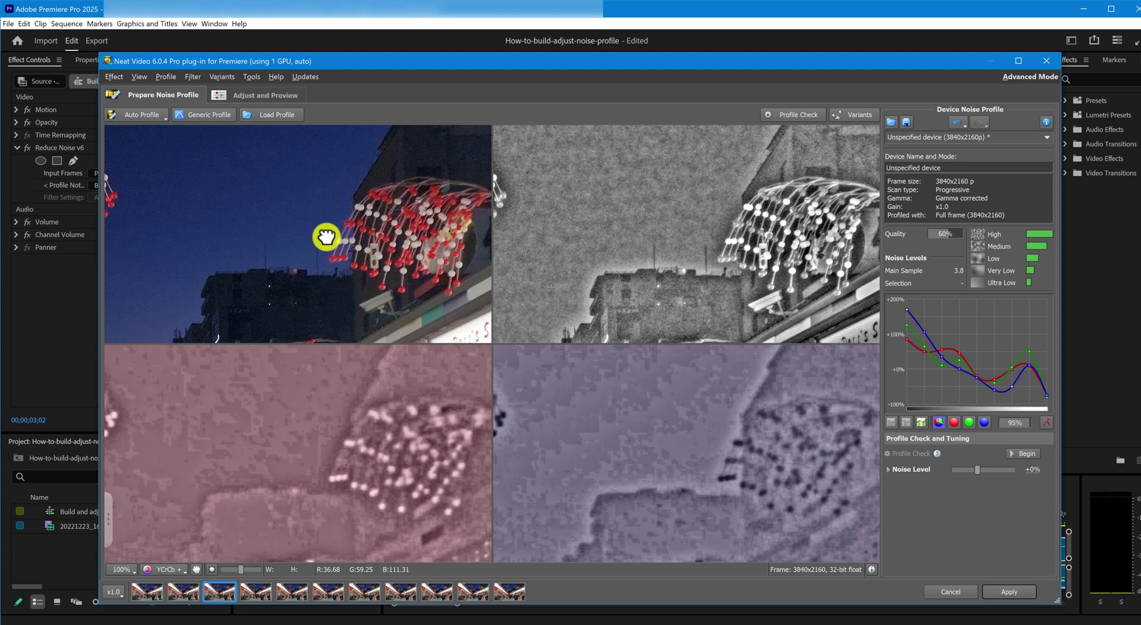
{"action": "left_click_drag", "start_coordinate": [327, 237], "coordinate": [334, 272]}
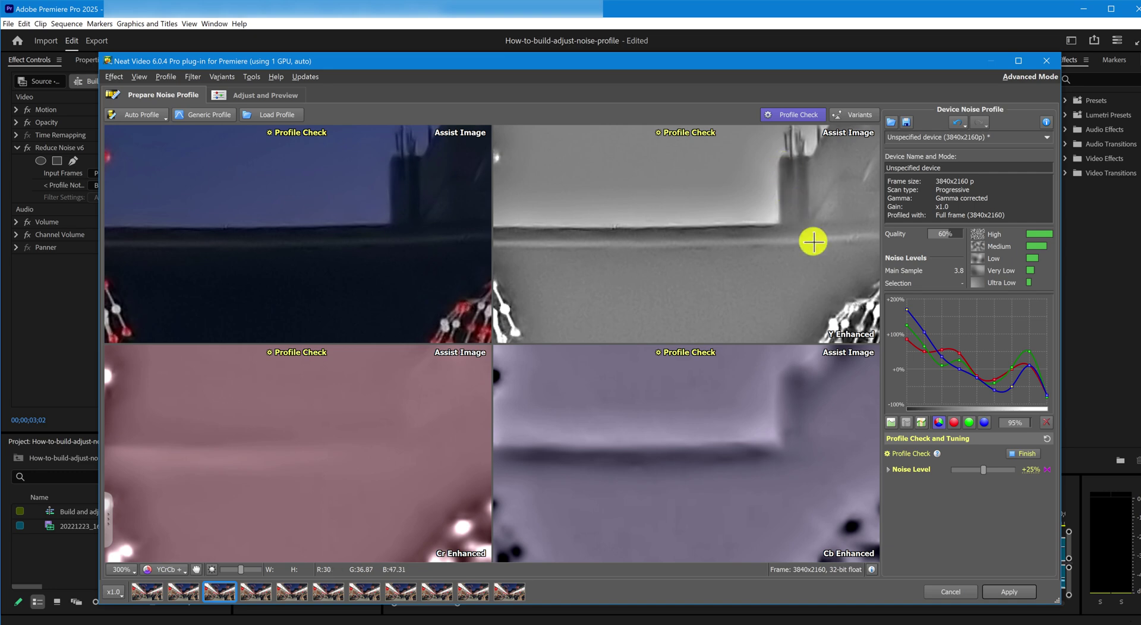
Expand the Luminance/Cr/Cb and Frequencies tuning sections, all at +0%, and try the High frequency slider.
{"action": "left_click", "coordinate": [886, 473]}
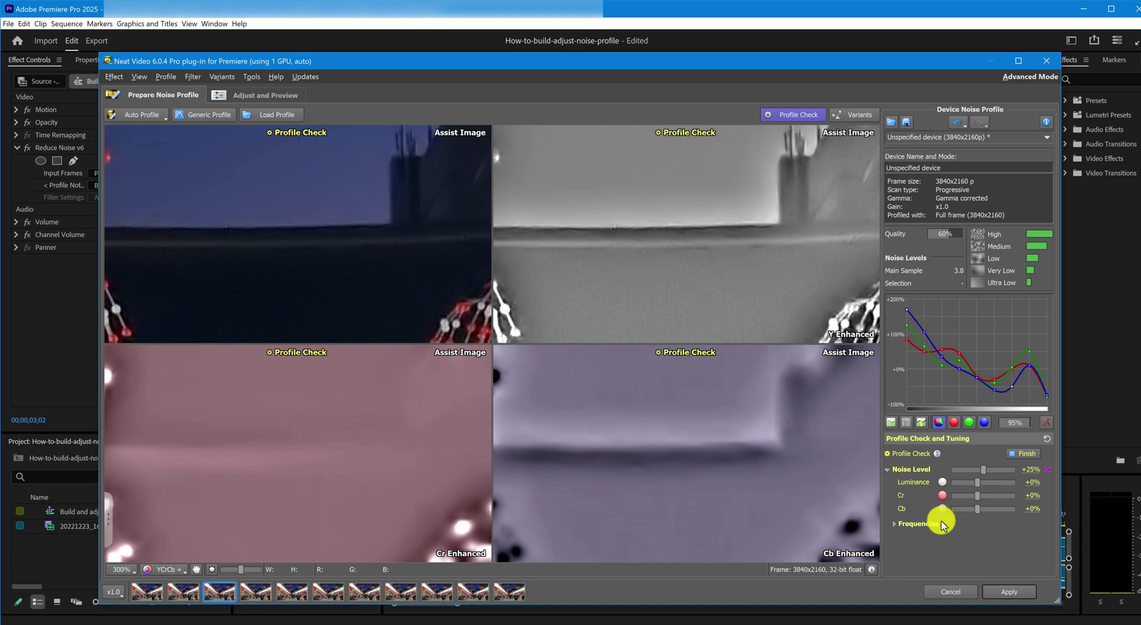
{"action": "left_click", "coordinate": [893, 524]}
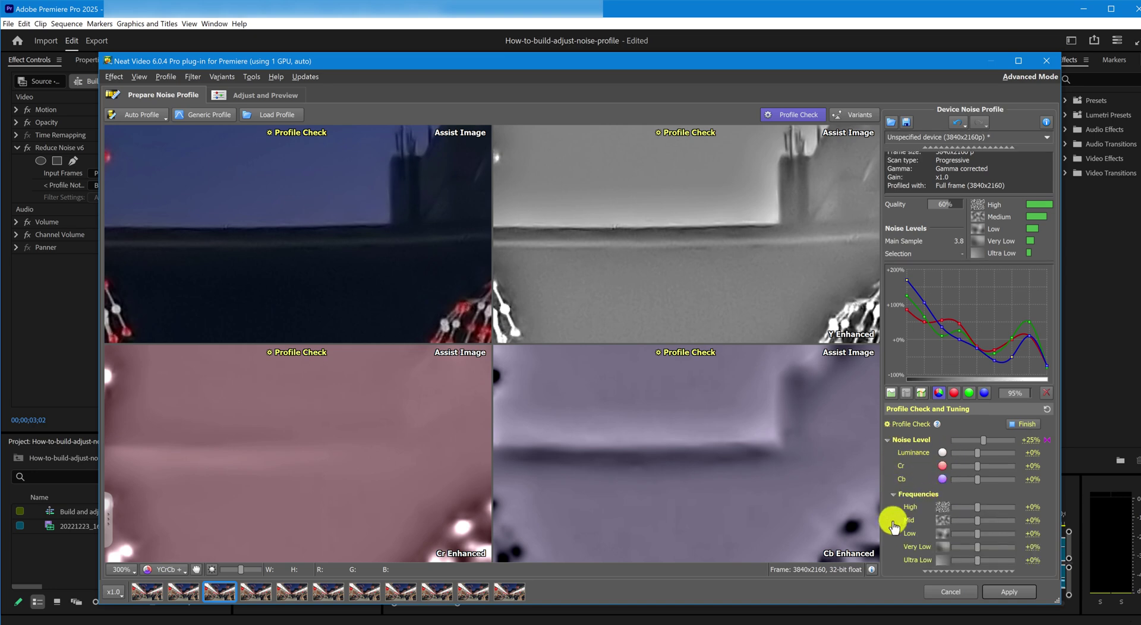
{"action": "left_click", "coordinate": [966, 510]}
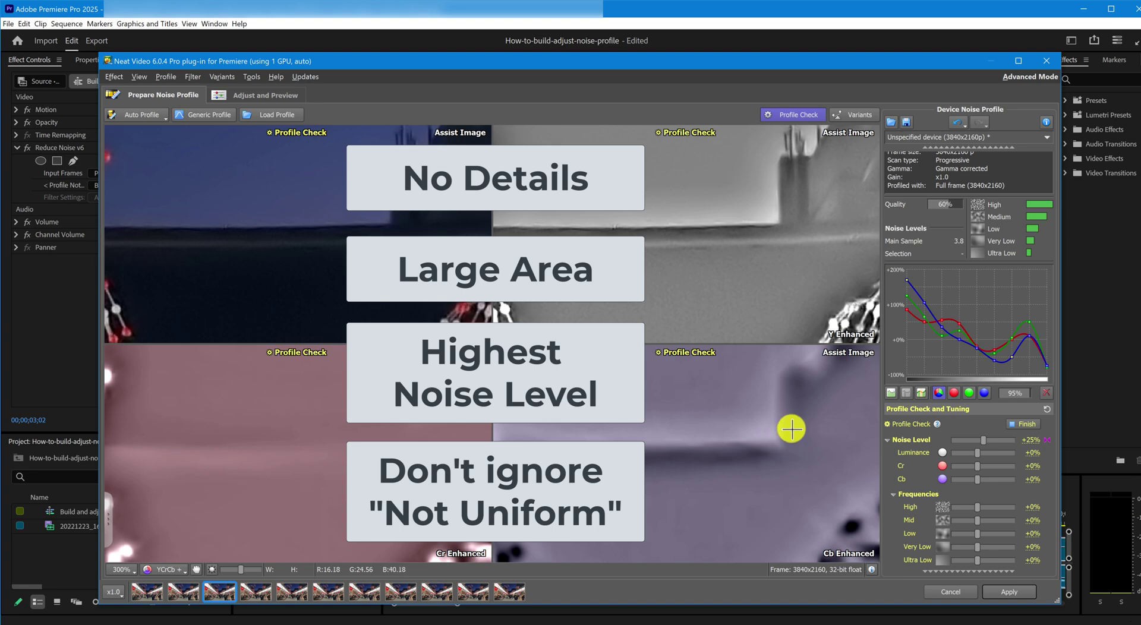
Finish the profile check, enable Variants, and add Variant #2 with its own auto profile at noise level 2.6.
{"action": "left_click", "coordinate": [796, 116]}
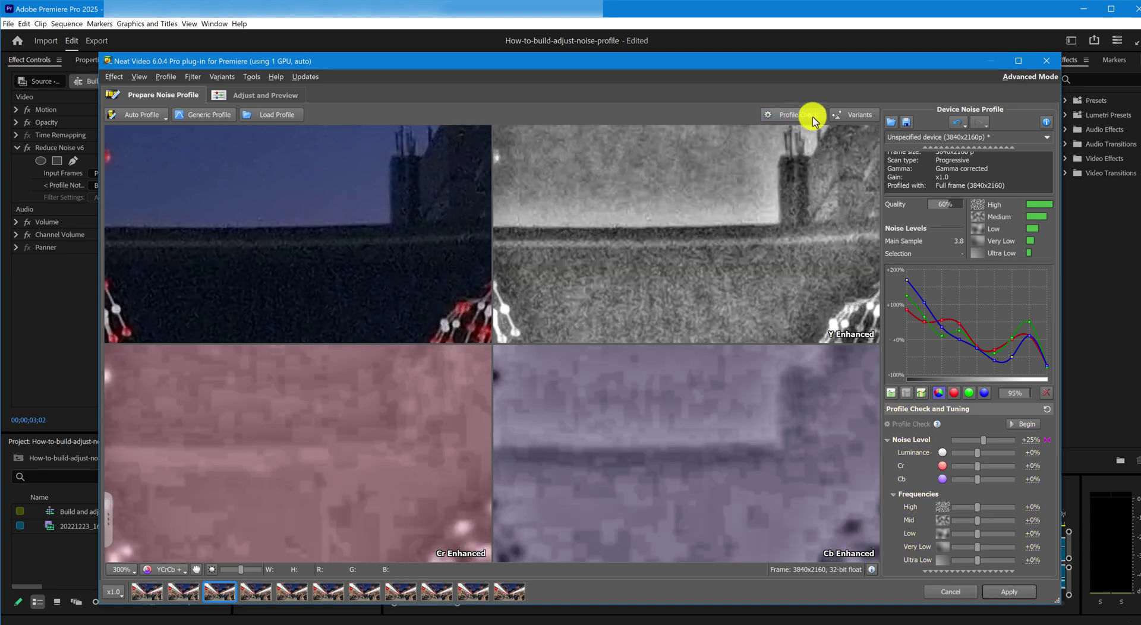
{"action": "left_click", "coordinate": [854, 115]}
{"action": "left_click", "coordinate": [241, 136]}
{"action": "scroll", "coordinate": [244, 252], "scroll_direction": "down", "scroll_amount": 1}
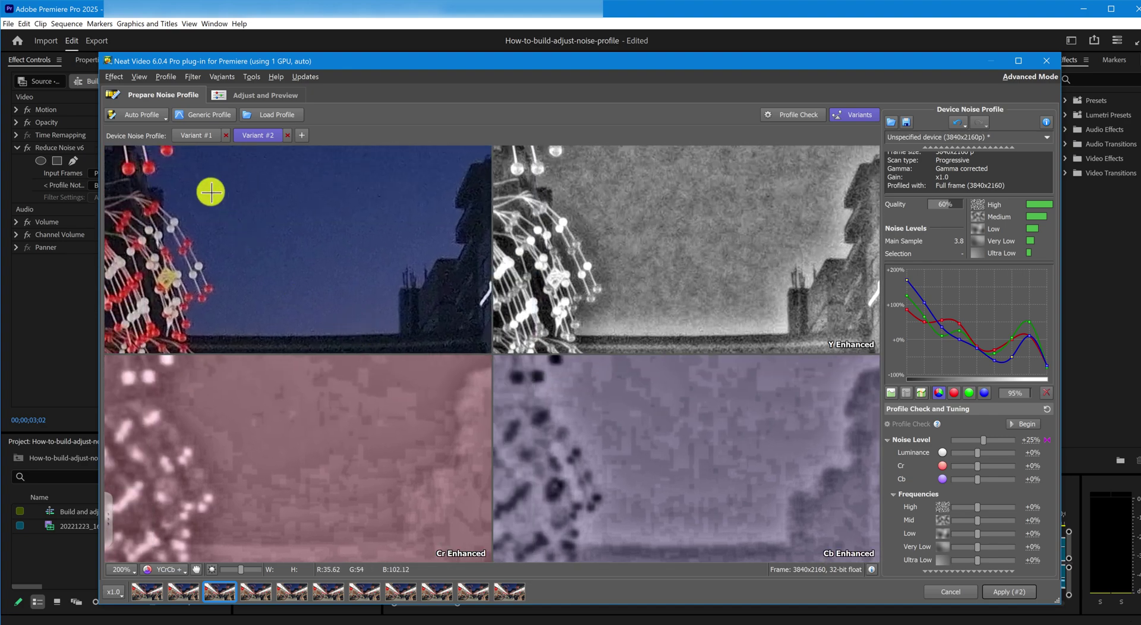
{"action": "left_click", "coordinate": [146, 115]}
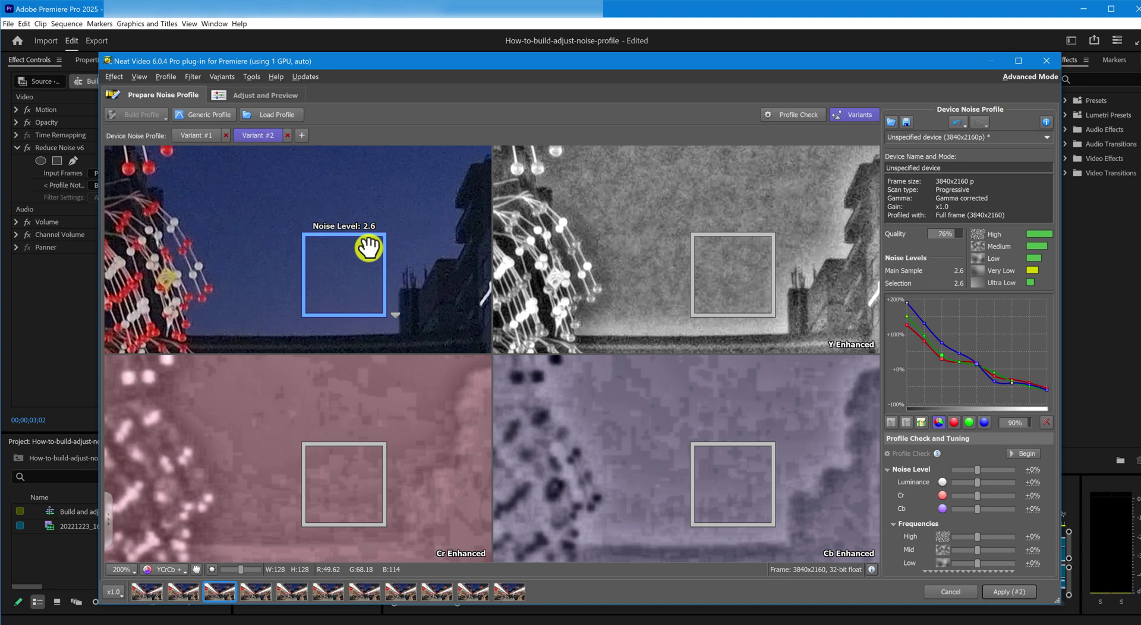
Compare the filtered previews of Variant #1 and Variant #2 back and forth, settling on Variant #1.
{"action": "left_click", "coordinate": [258, 94]}
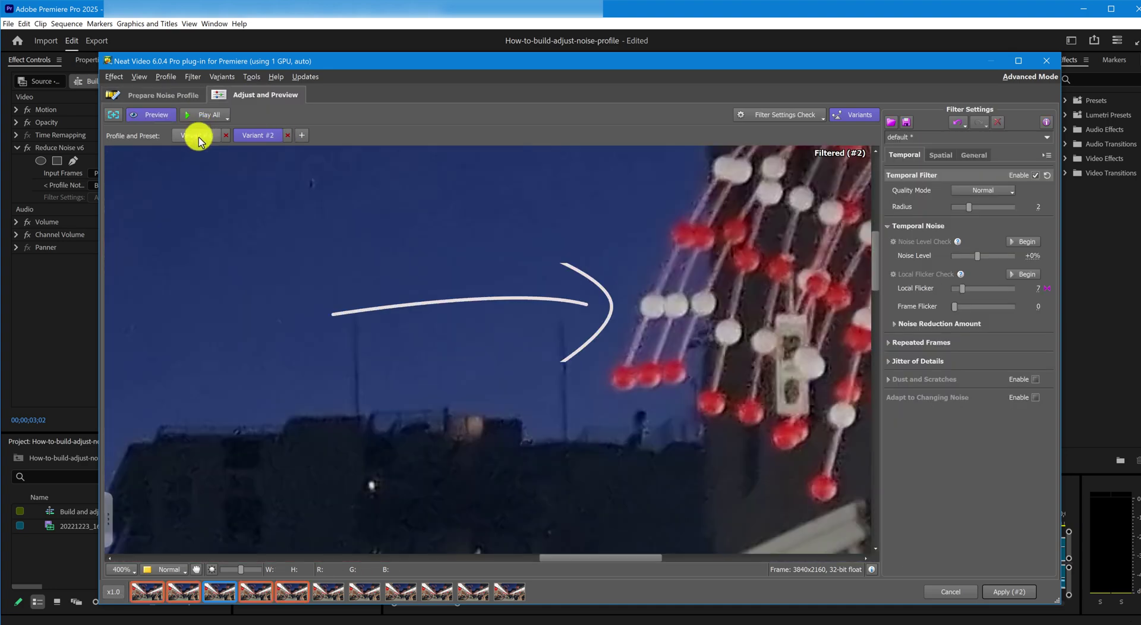
{"action": "left_click", "coordinate": [199, 140]}
{"action": "key", "text": "ctrl+2"}
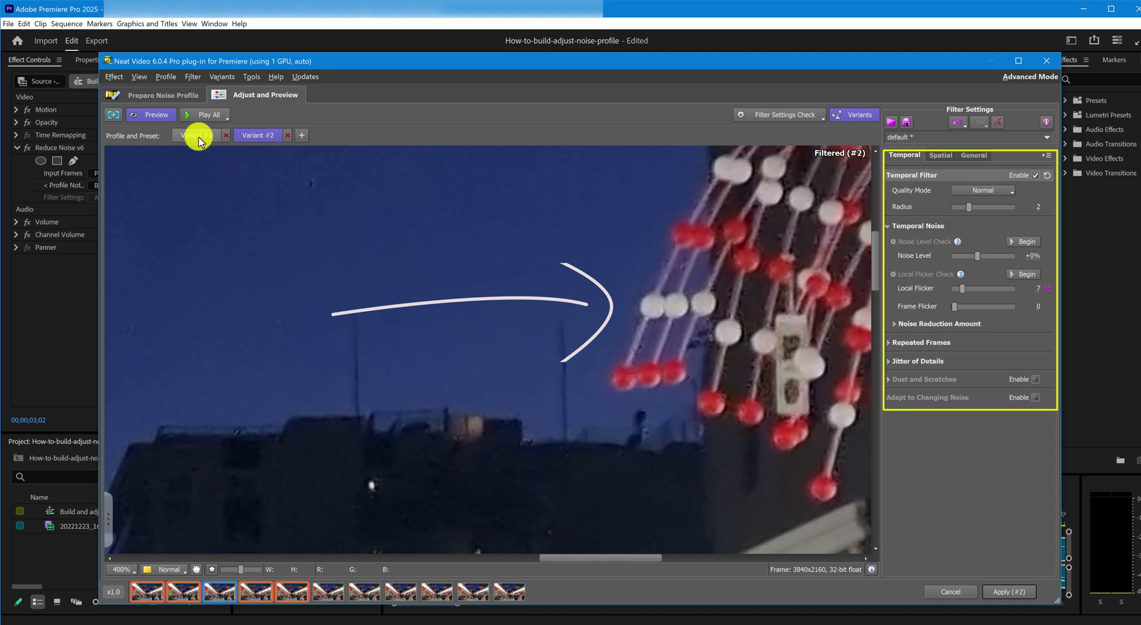
{"action": "left_click", "coordinate": [199, 140]}
{"action": "key", "text": "ctrl+2"}
{"action": "left_click", "coordinate": [199, 141]}
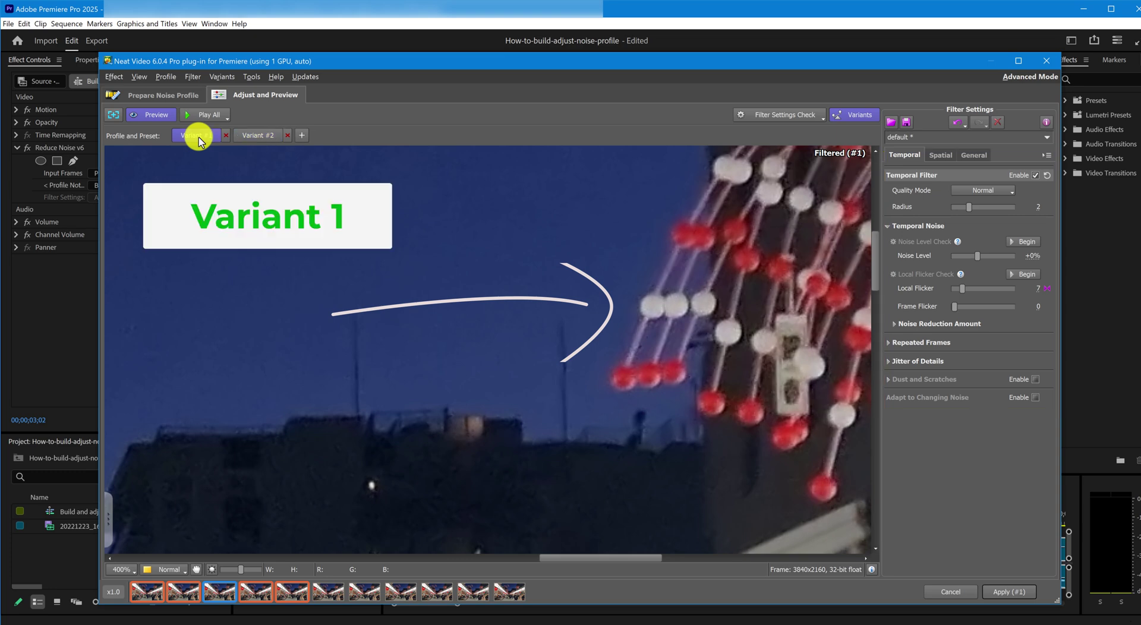
{"action": "key", "text": "ctrl+2"}
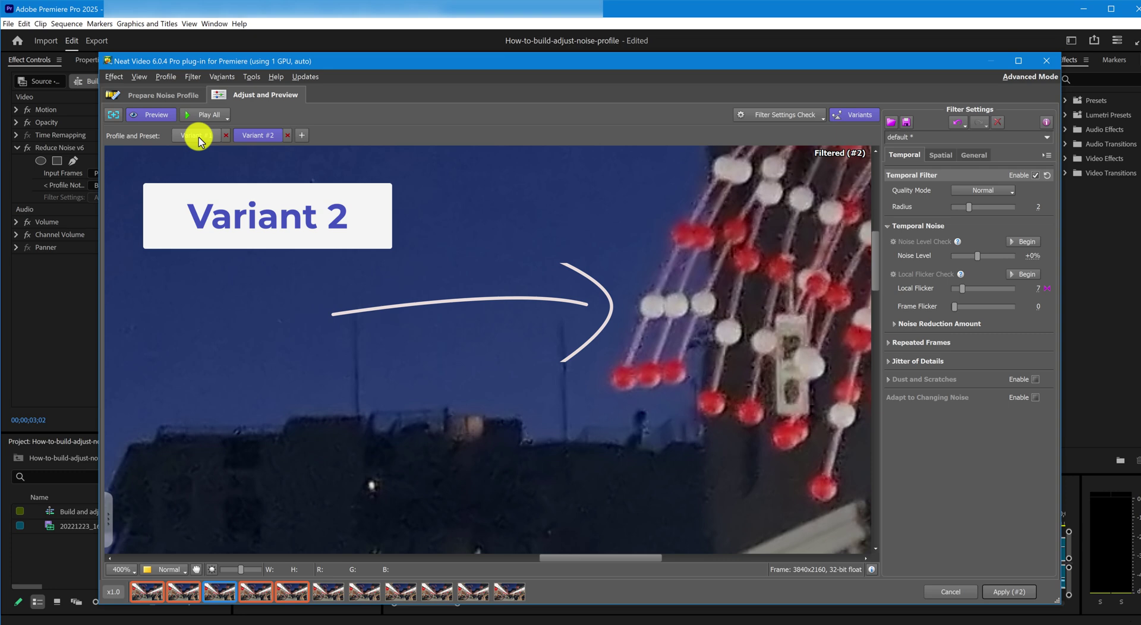
{"action": "left_click", "coordinate": [199, 141]}
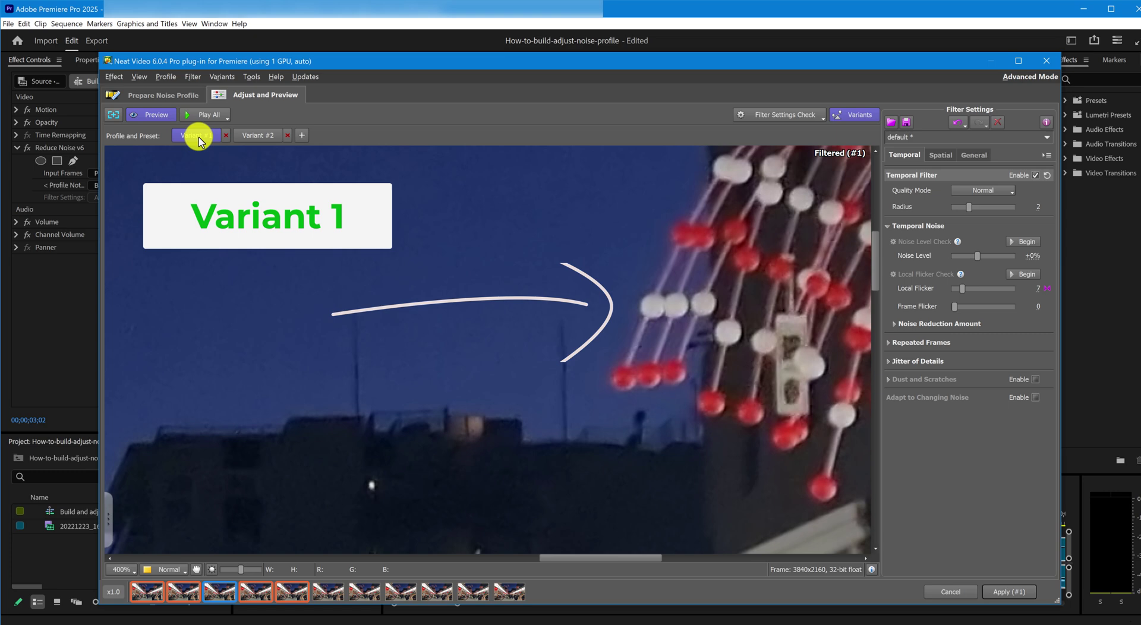
{"action": "key", "text": "2"}
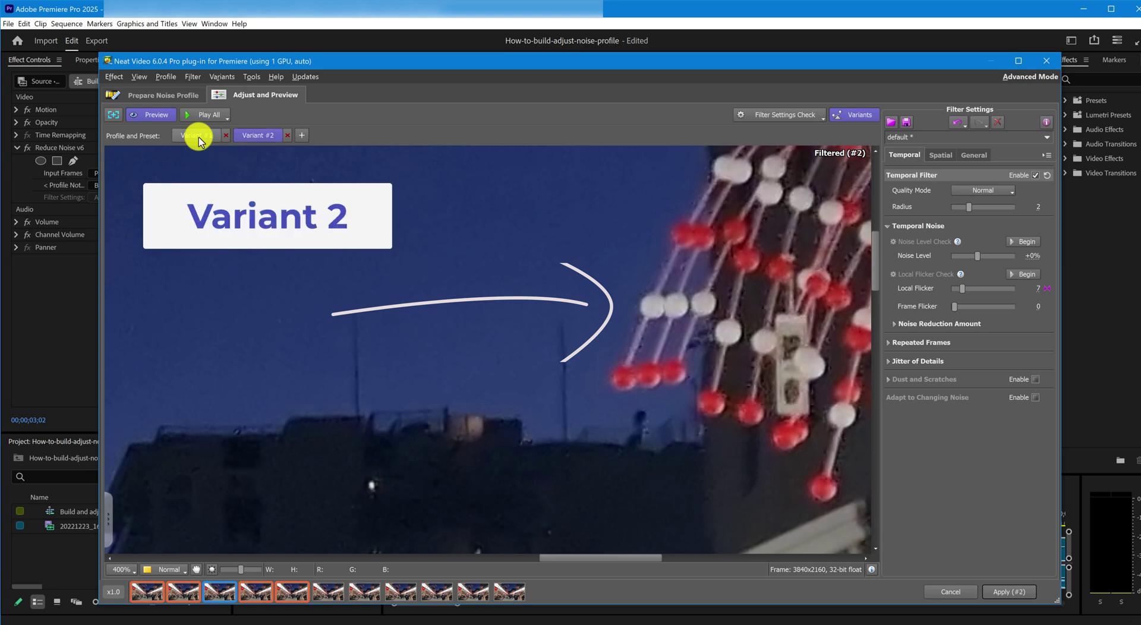
{"action": "left_click", "coordinate": [199, 141]}
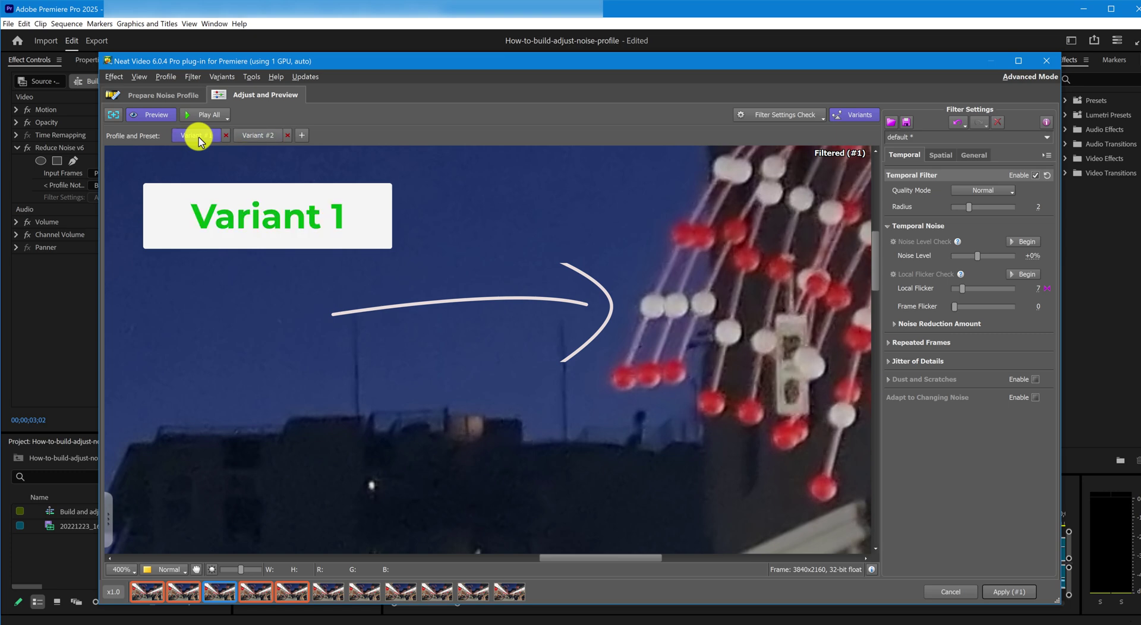
{"action": "key", "text": "2"}
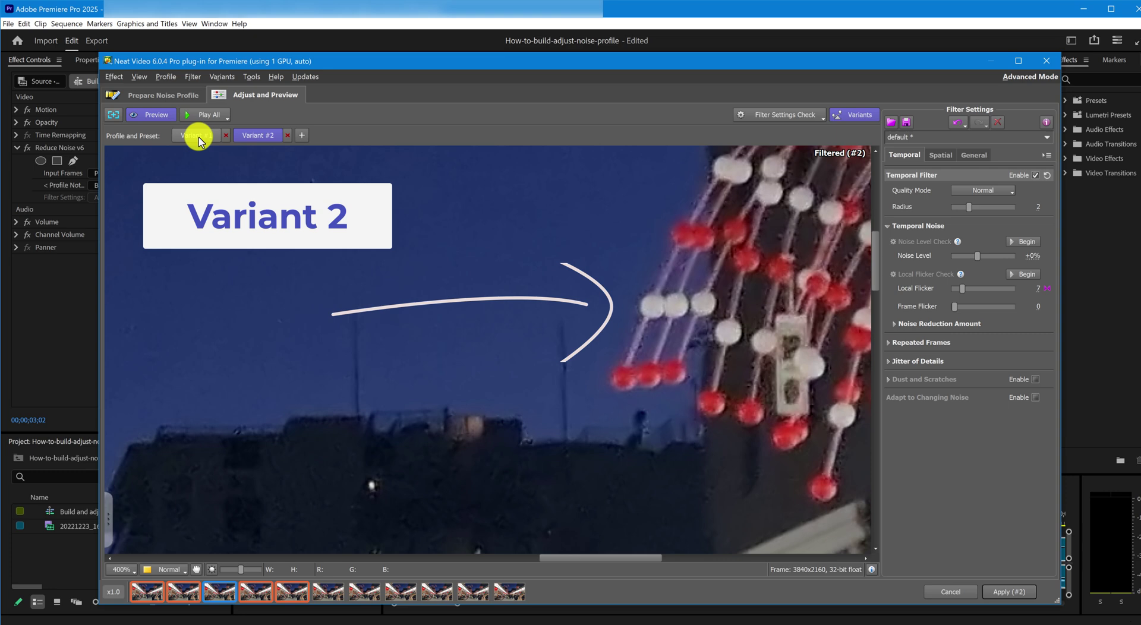
{"action": "left_click", "coordinate": [199, 141]}
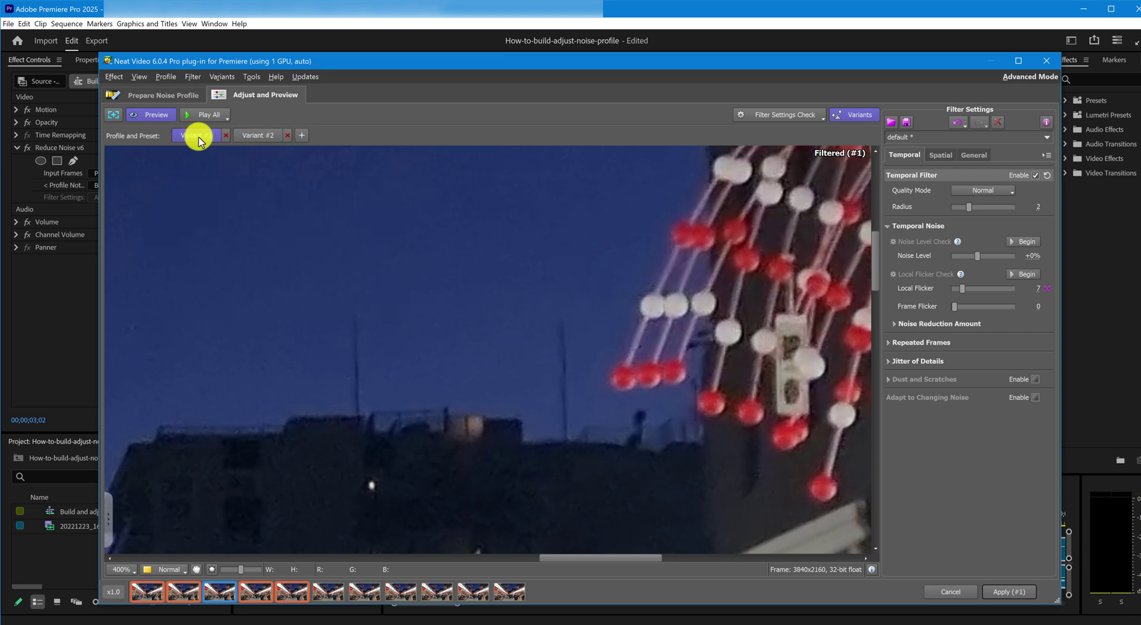
Apply Variant #1, closing Neat Video and returning to Premiere's Reduce Noise v6 effect.
{"action": "left_click", "coordinate": [1003, 594]}
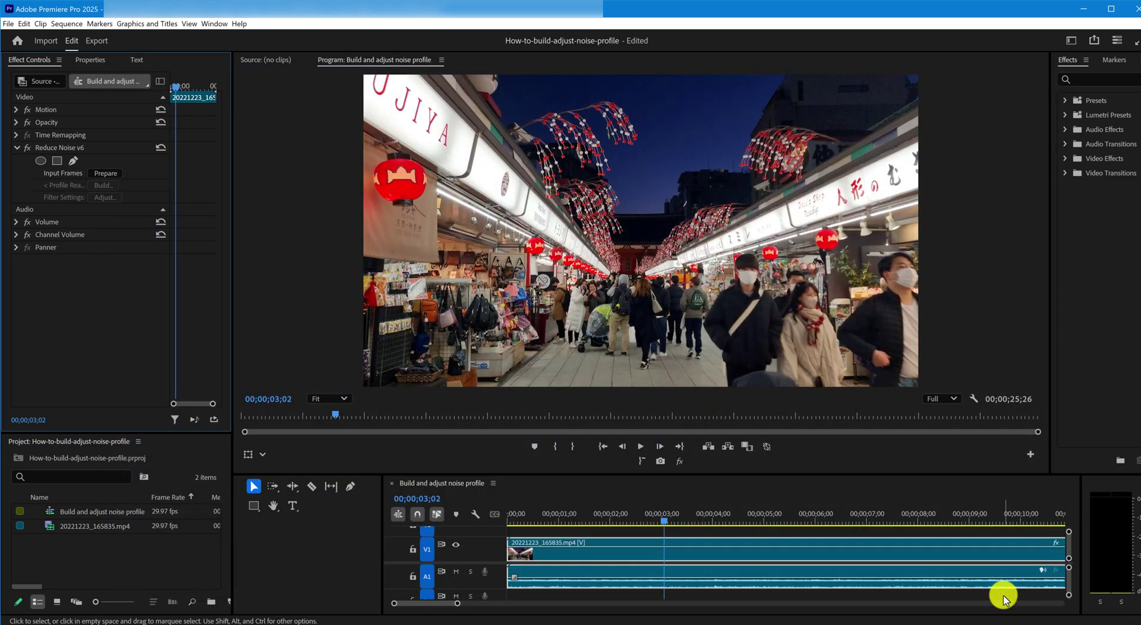